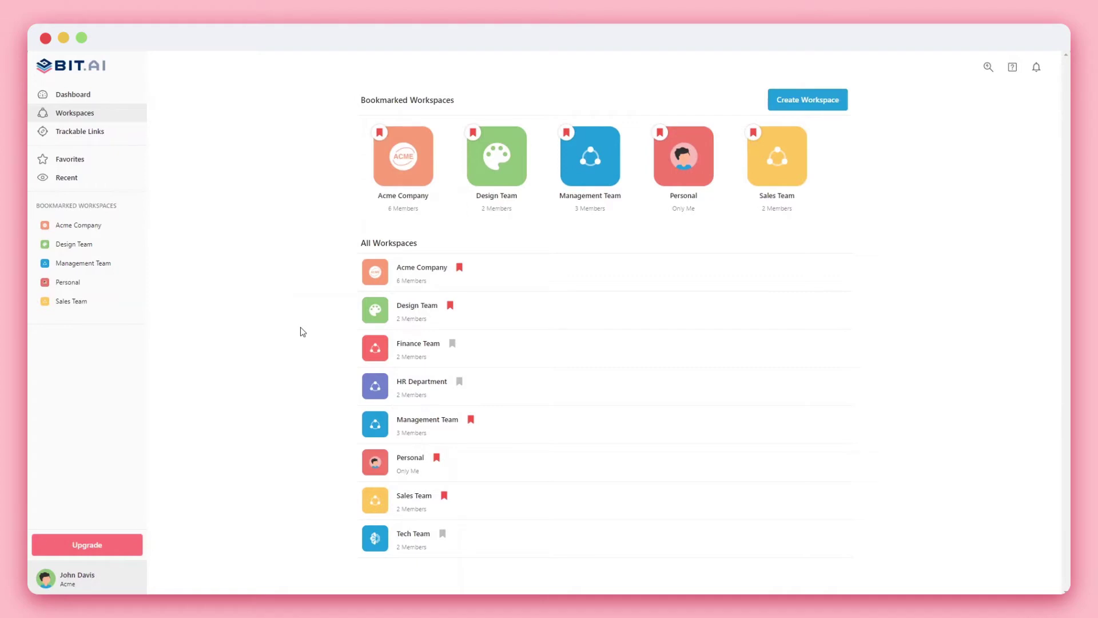
Create and save a new workspace named 'Marketing Team'.
{"action": "left_click", "coordinate": [787, 108]}
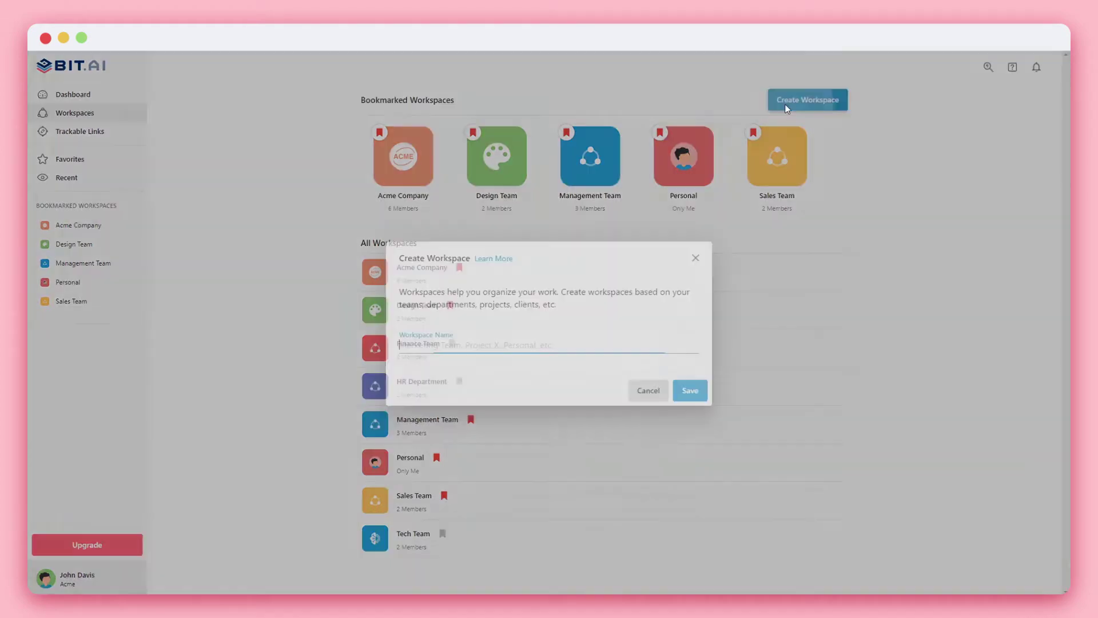
{"action": "type", "text": "Marketing Team"}
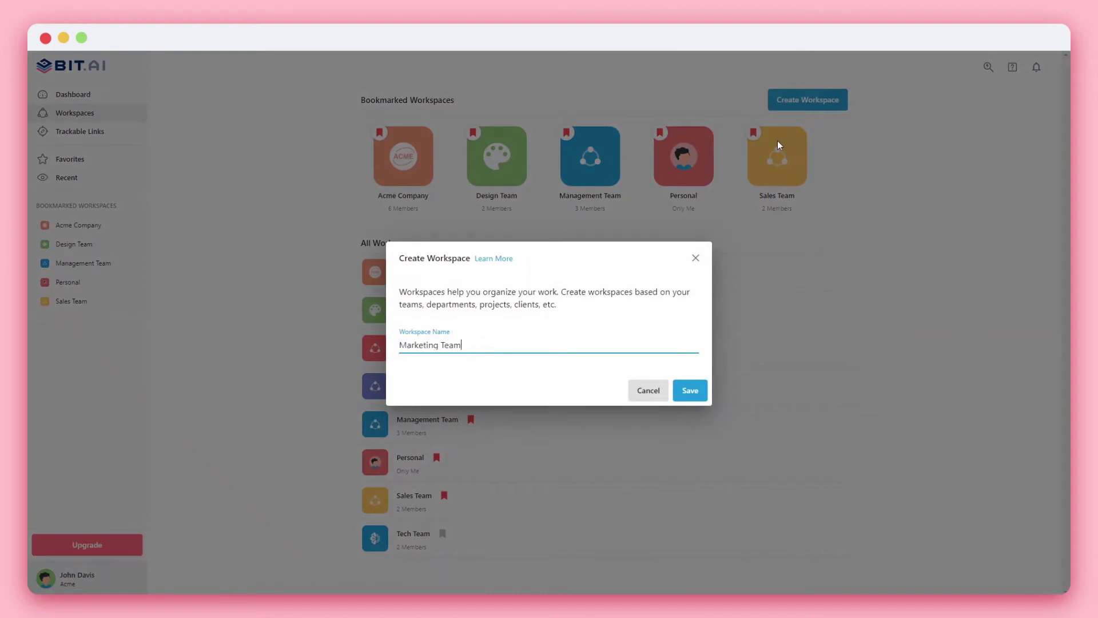
{"action": "left_click", "coordinate": [691, 391]}
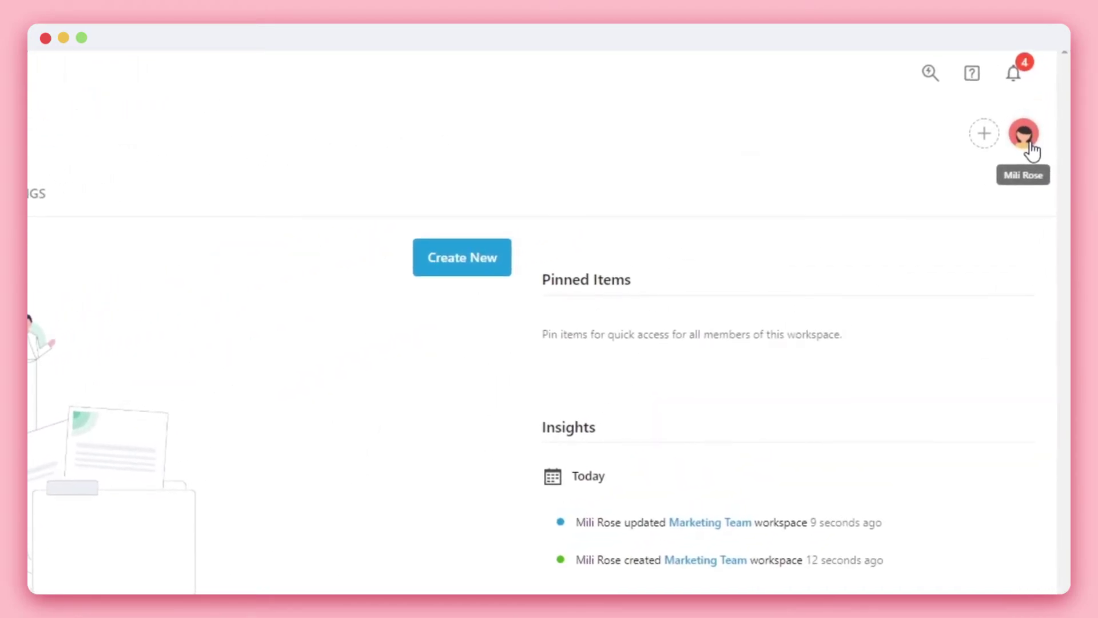
Search for a team member in Manage Collaborators and add them to the workspace.
{"action": "left_click", "coordinate": [984, 133]}
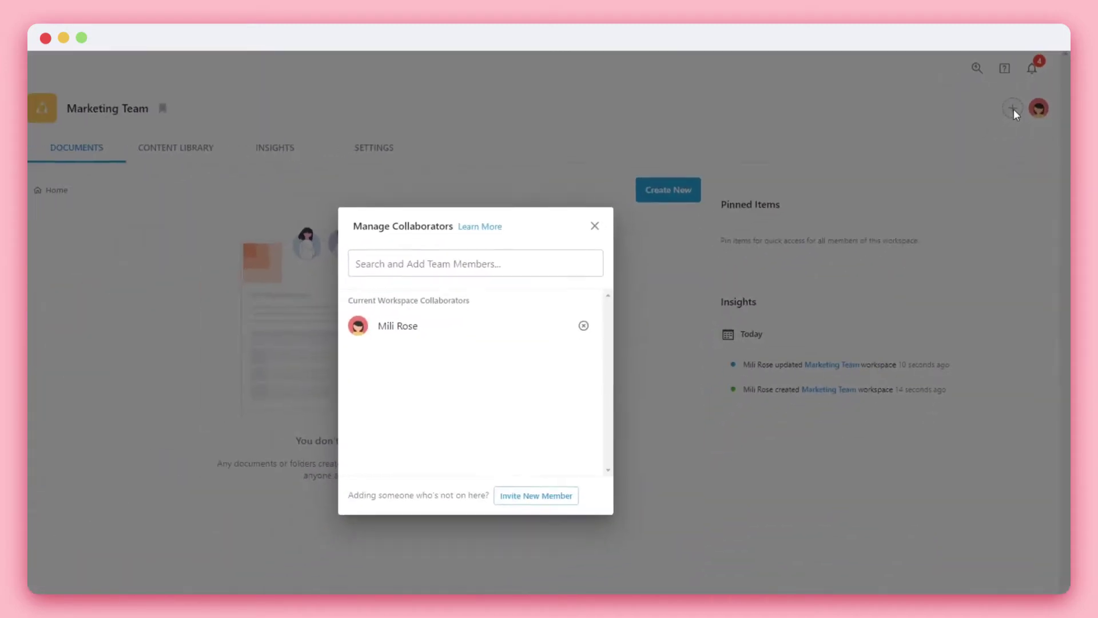
{"action": "left_click", "coordinate": [628, 235]}
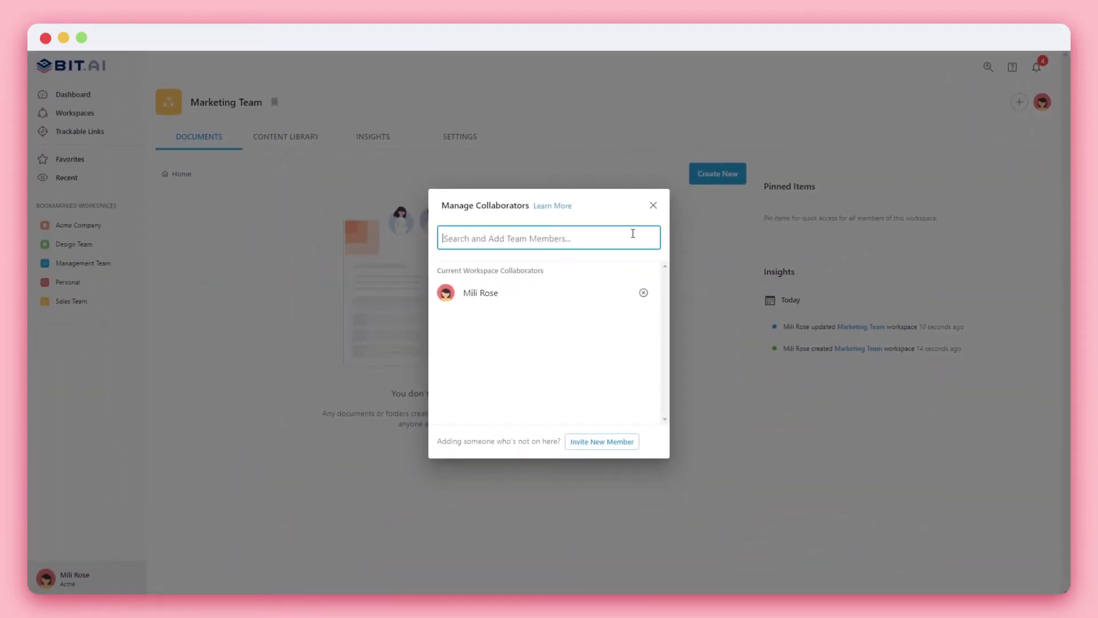
{"action": "type", "text": "john"}
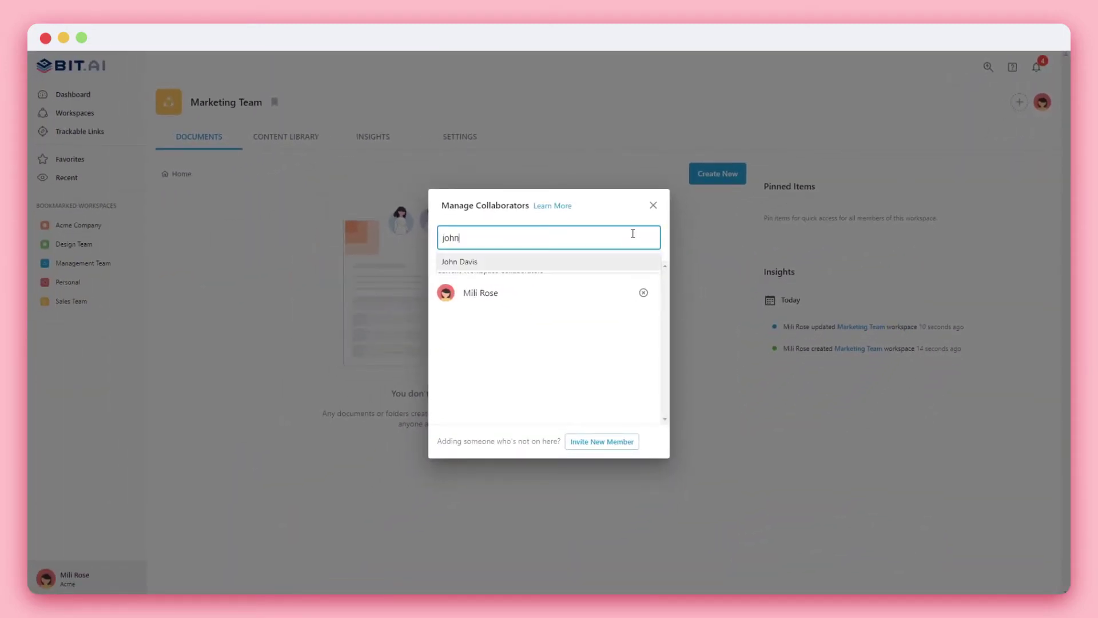
{"action": "key", "text": "Return"}
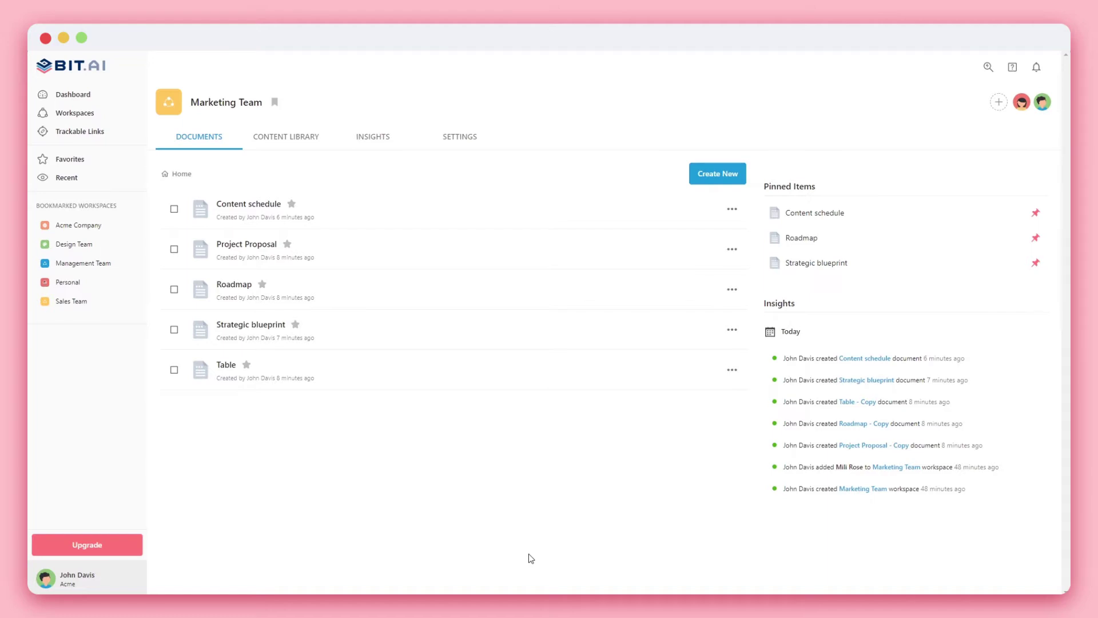
Upload the Acme logo image Acme_bit.ai.png to the content library.
{"action": "left_click", "coordinate": [311, 149]}
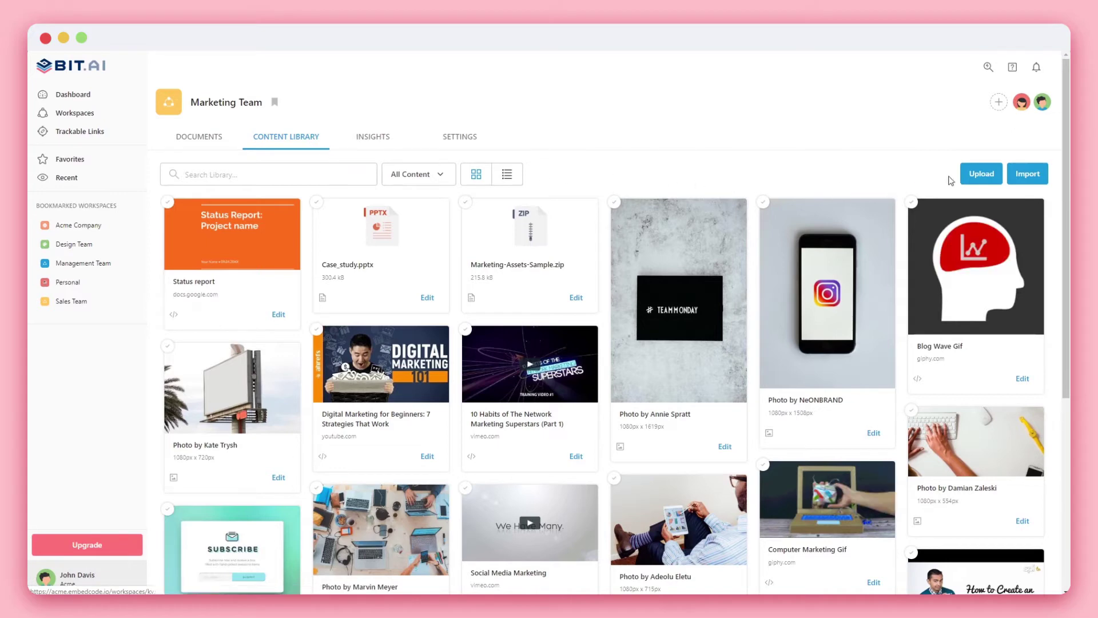
{"action": "left_click", "coordinate": [970, 176]}
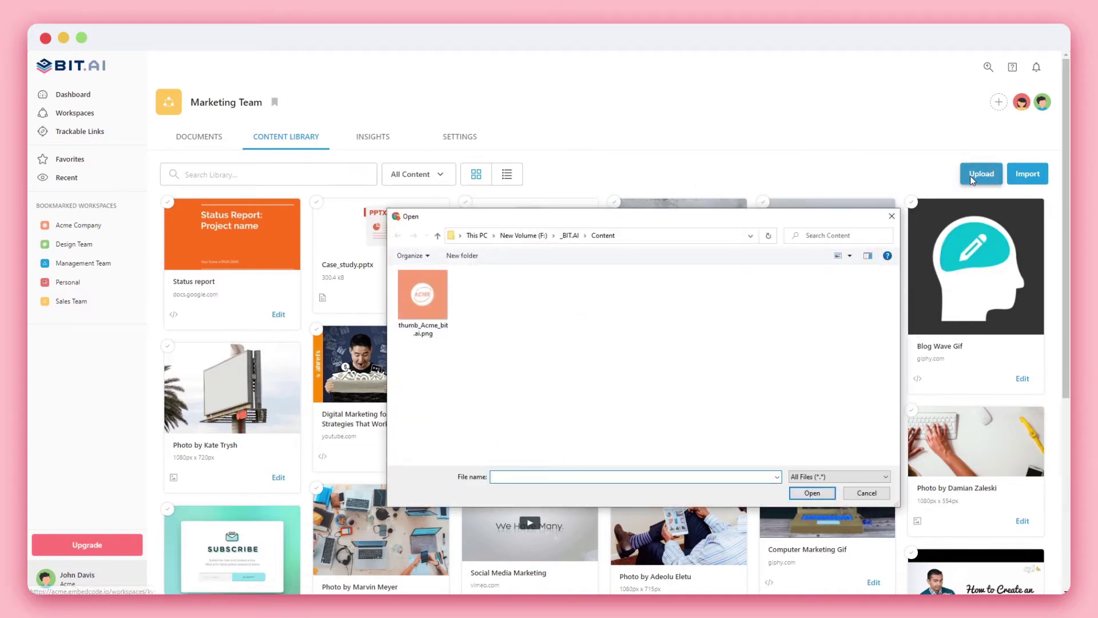
{"action": "double_click", "coordinate": [429, 294]}
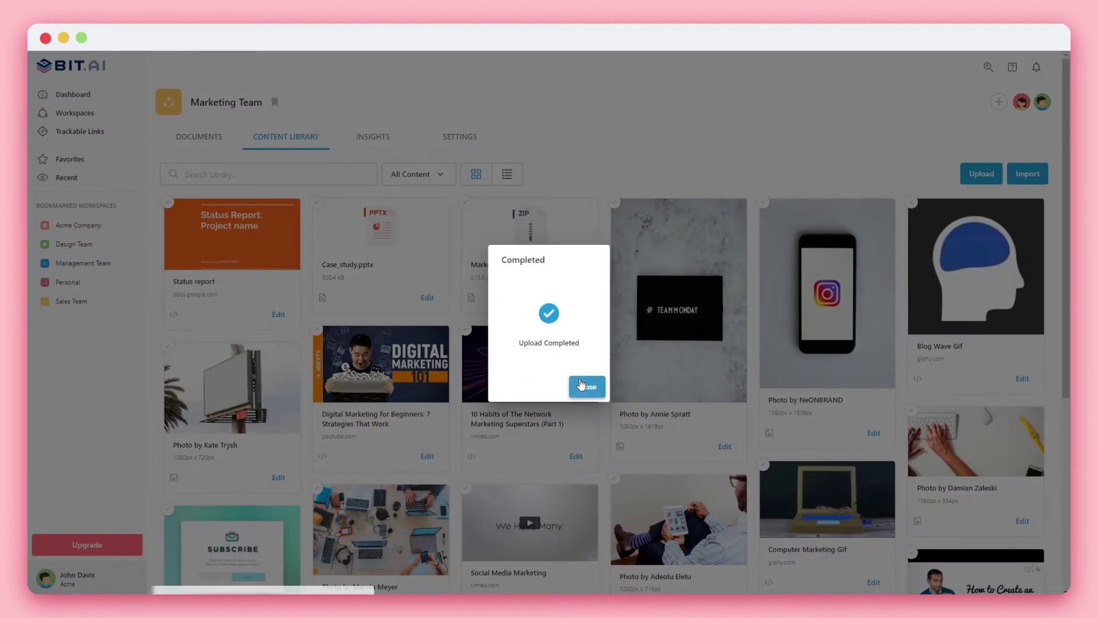
{"action": "left_click", "coordinate": [581, 386]}
Import the Unsplash 'Think Outside The Box' photo found by searching 'marketing'.
{"action": "left_click", "coordinate": [1025, 175]}
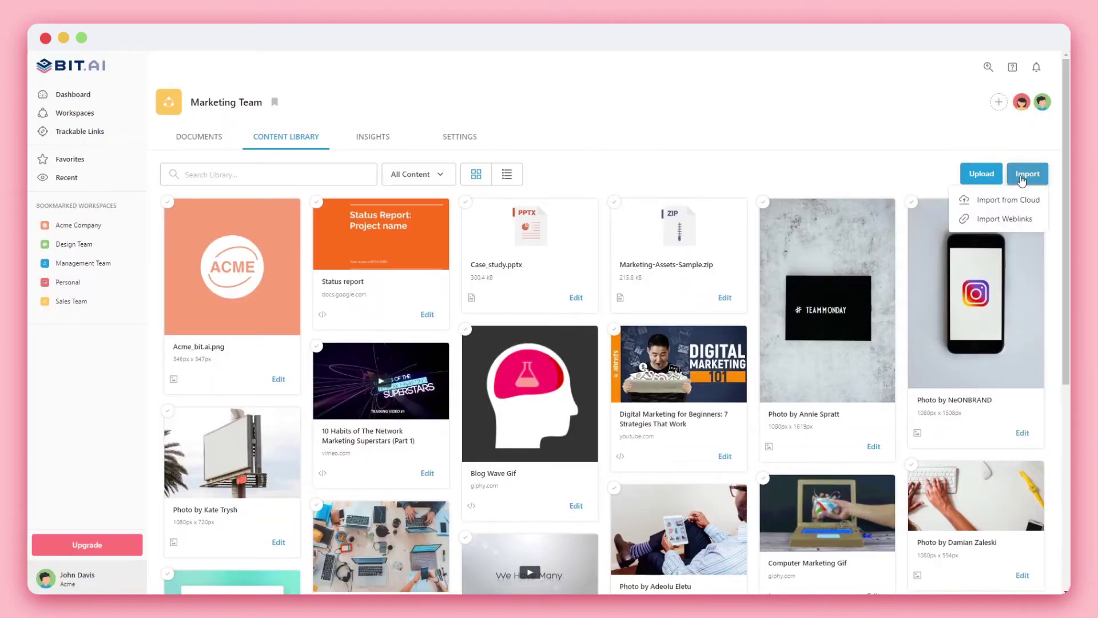
{"action": "left_click", "coordinate": [1009, 200]}
{"action": "type", "text": "marketing"}
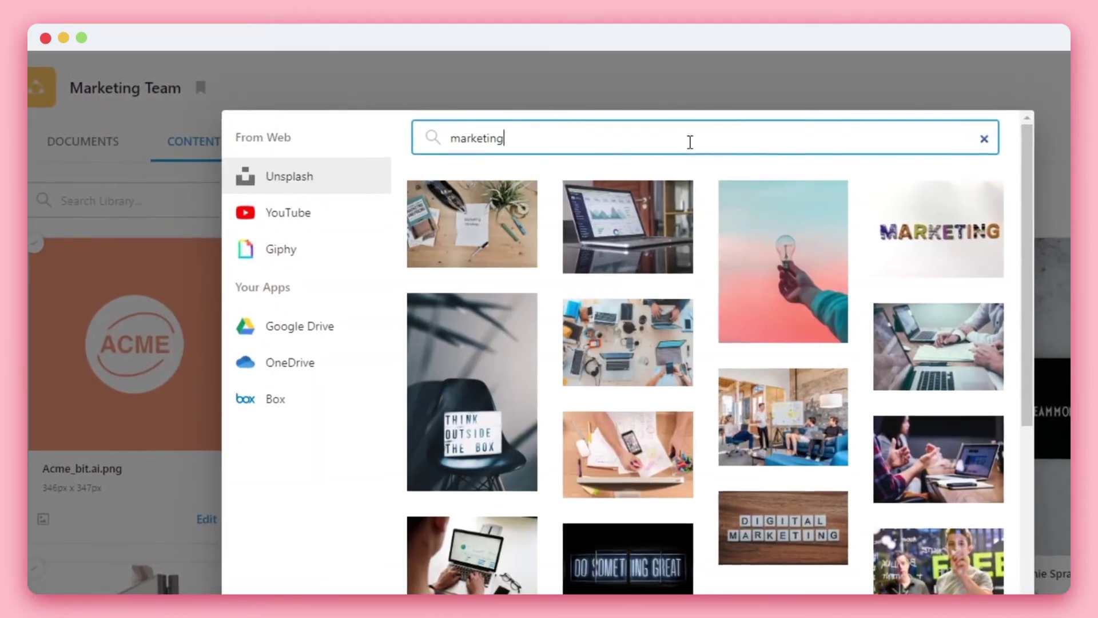
{"action": "scroll", "coordinate": [655, 243], "scroll_direction": "down", "scroll_amount": 3}
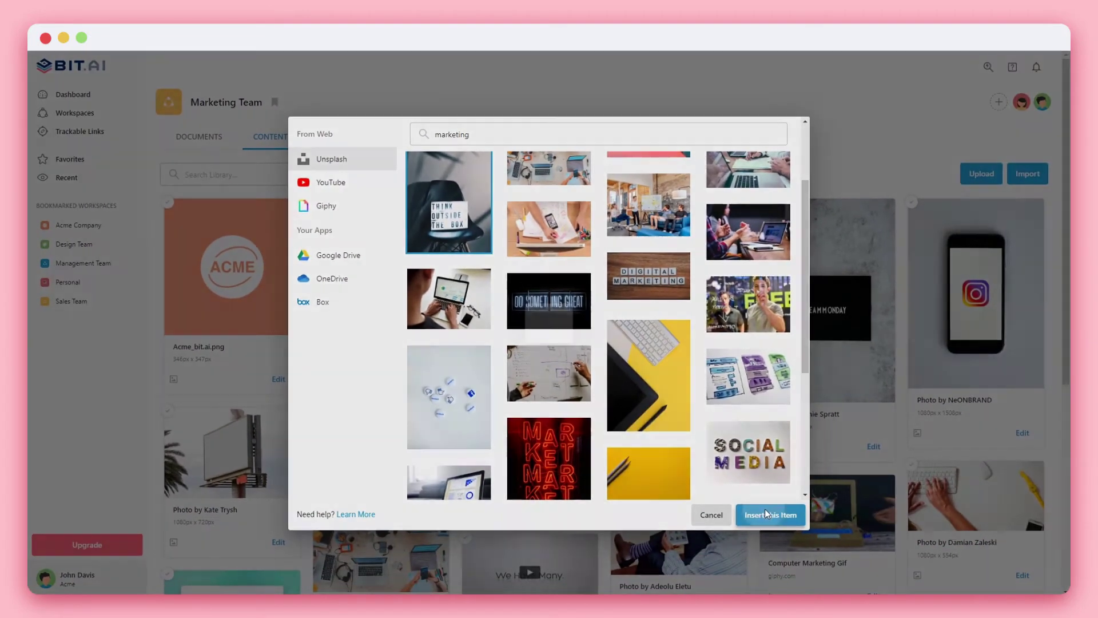
{"action": "left_click", "coordinate": [766, 514]}
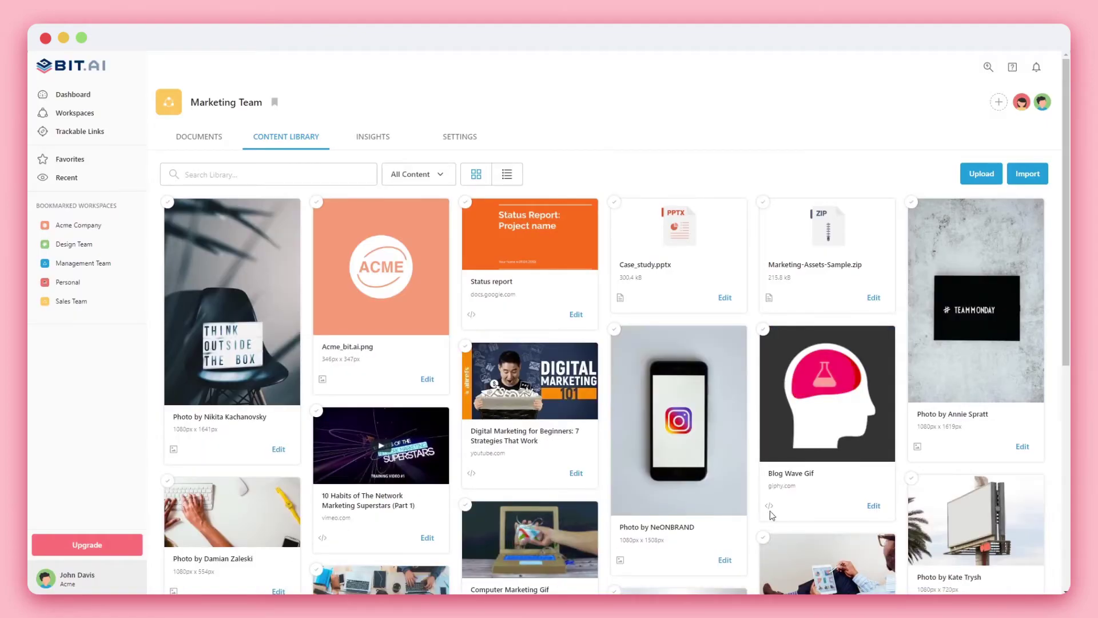
Add a pasted Google Drive file link to the library as a web link.
{"action": "left_click", "coordinate": [1027, 173]}
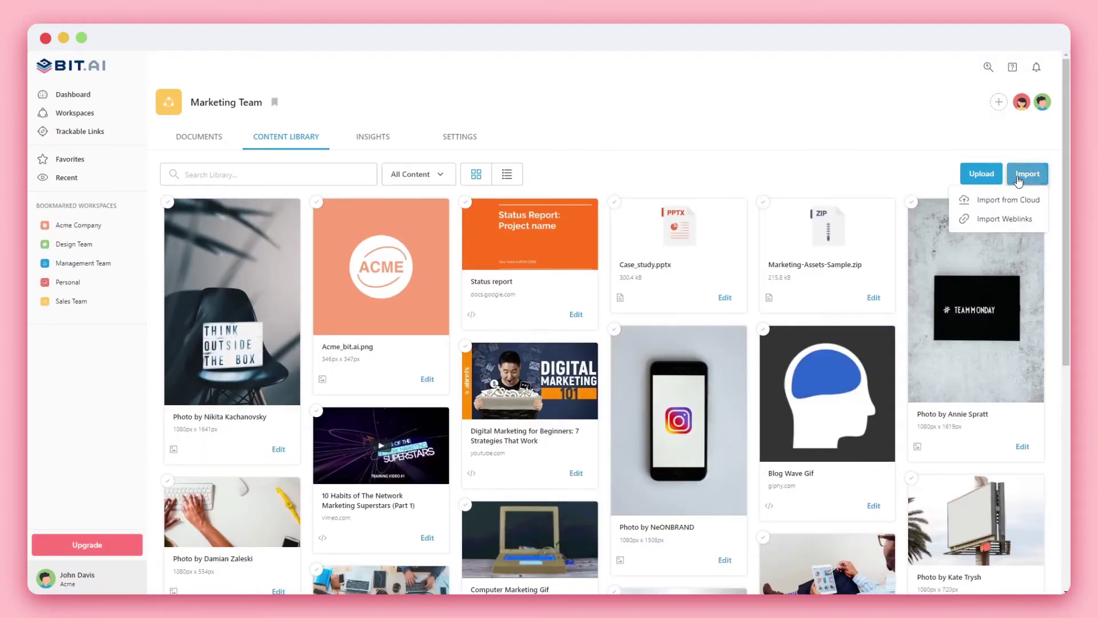
{"action": "left_click", "coordinate": [1015, 214]}
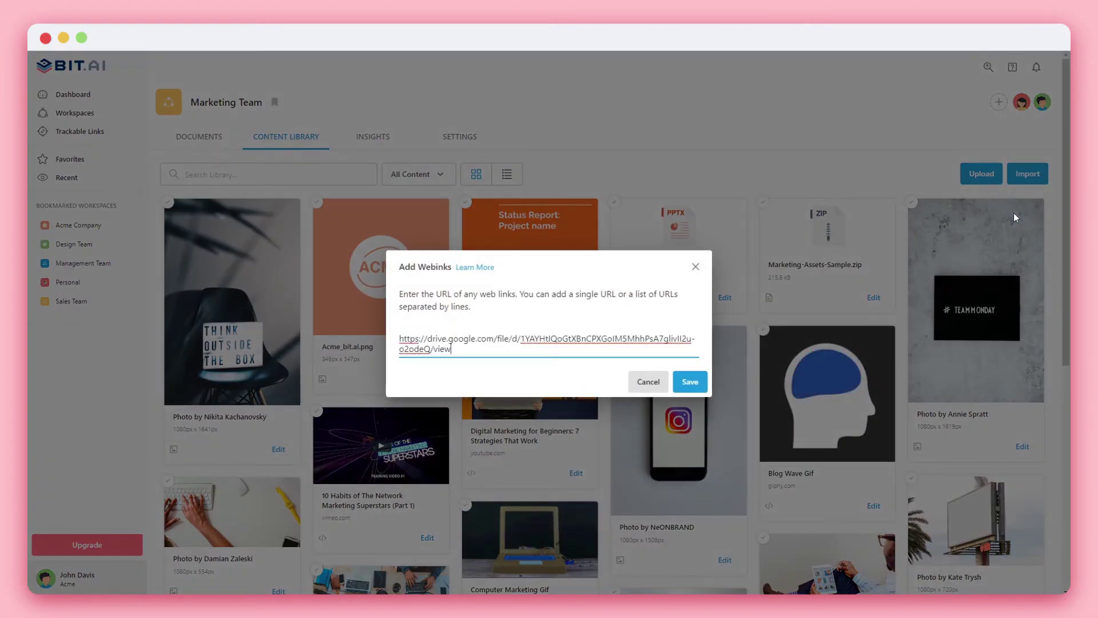
{"action": "left_click", "coordinate": [695, 382]}
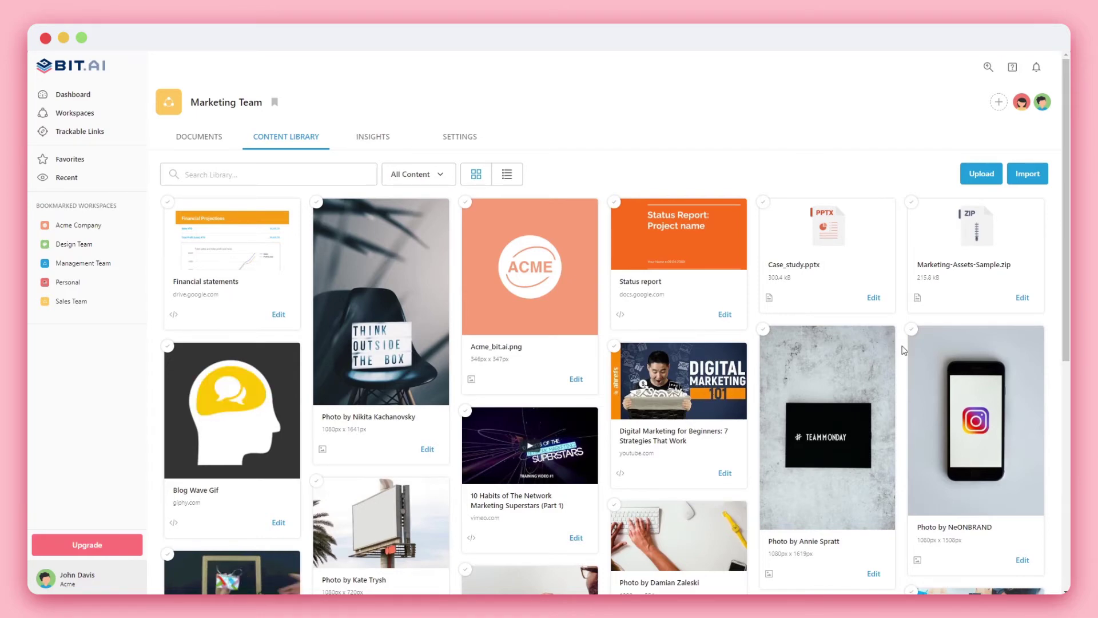
Scroll through the whole content library, then view the workspace's Insights activity log.
{"action": "scroll", "coordinate": [1056, 244], "scroll_direction": "down", "scroll_amount": 2}
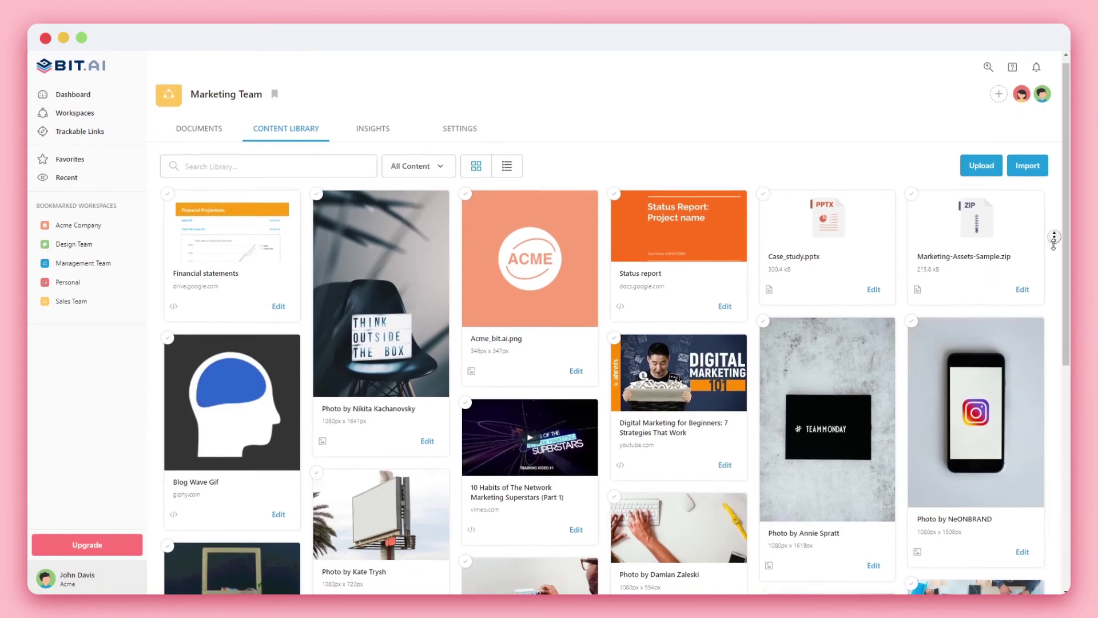
{"action": "scroll", "coordinate": [1055, 240], "scroll_direction": "down", "scroll_amount": 3}
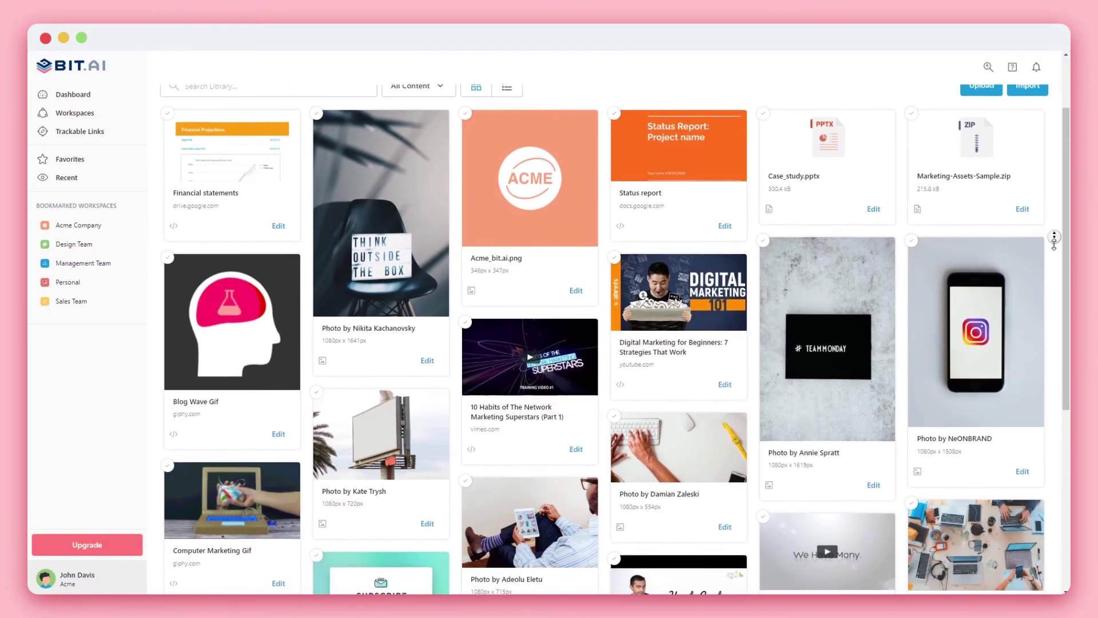
{"action": "scroll", "coordinate": [1054, 240], "scroll_direction": "down", "scroll_amount": 3}
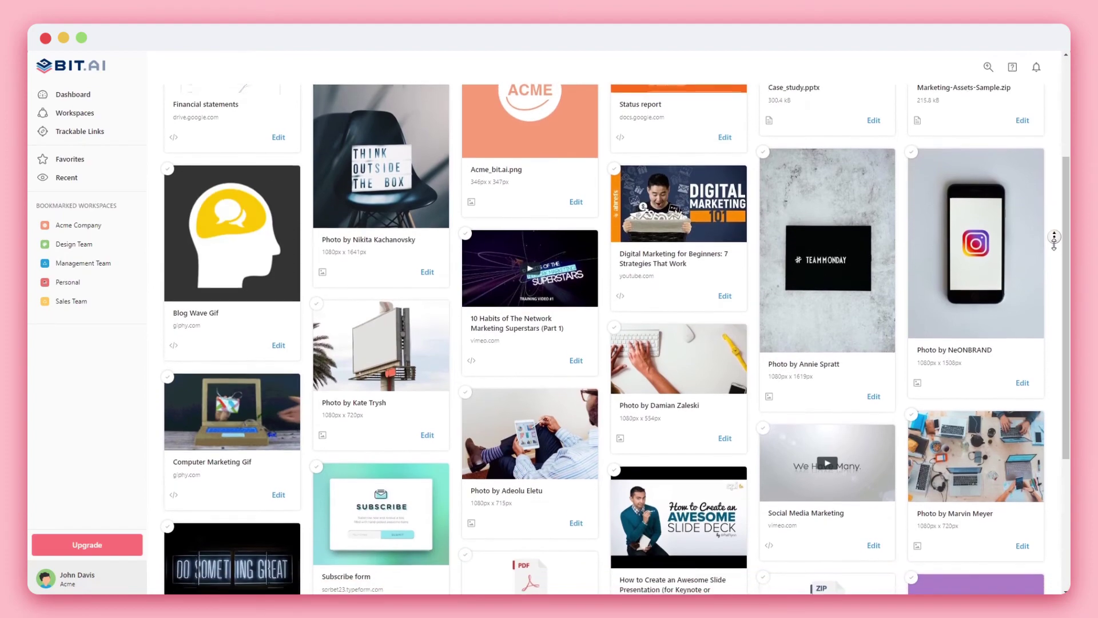
{"action": "scroll", "coordinate": [1054, 240], "scroll_direction": "down", "scroll_amount": 2}
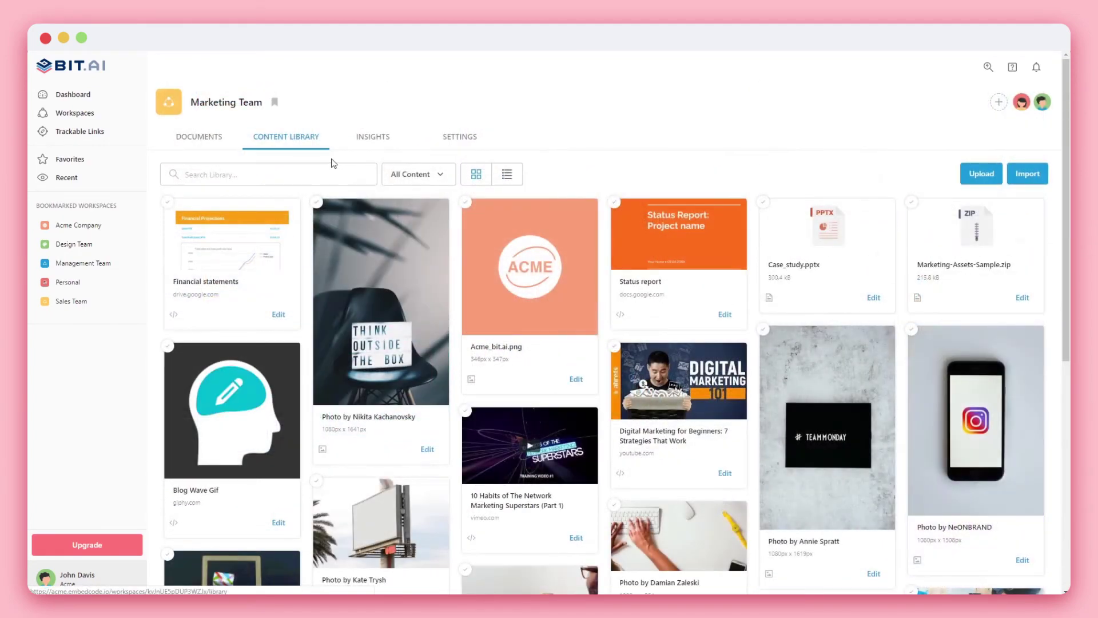
{"action": "left_click", "coordinate": [378, 139]}
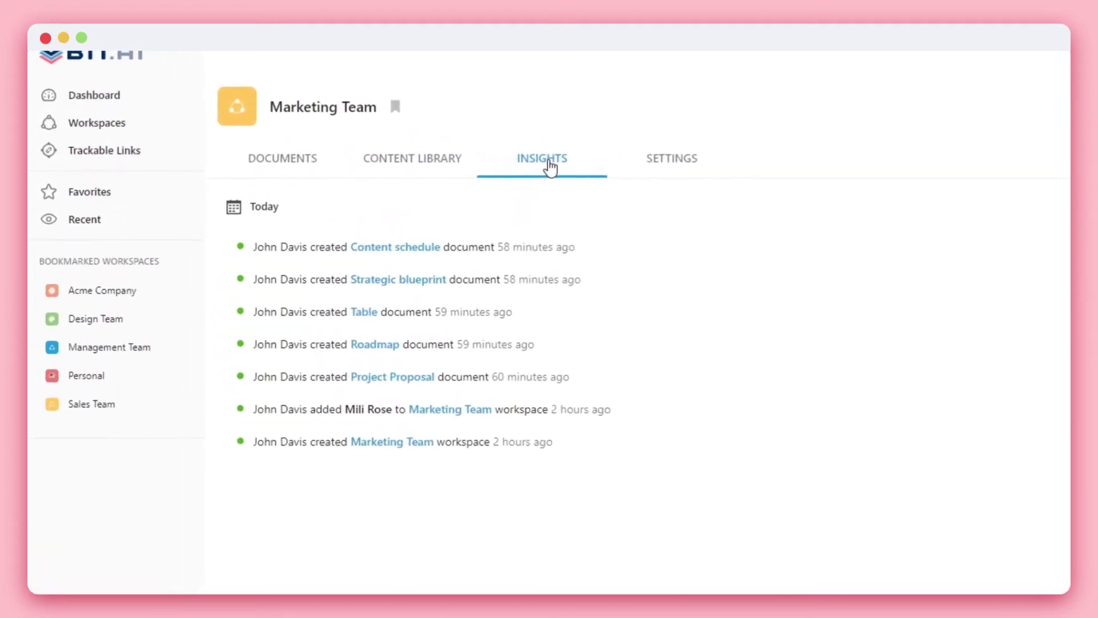
Give the workspace a megaphone icon, switching its colour from green to purple.
{"action": "left_click", "coordinate": [652, 173]}
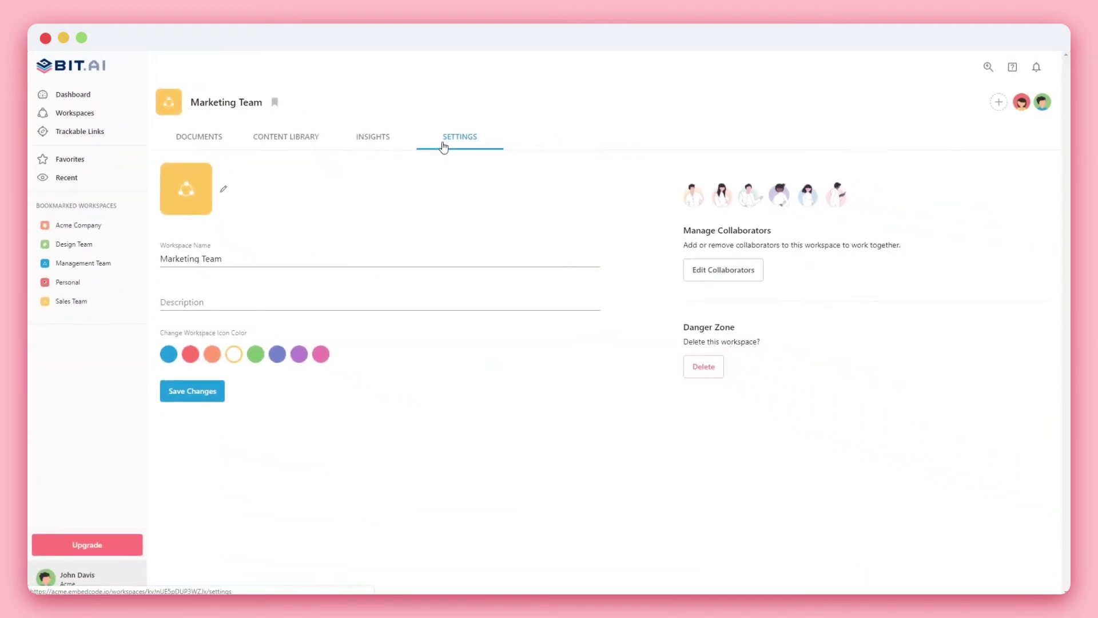
{"action": "left_click", "coordinate": [256, 354]}
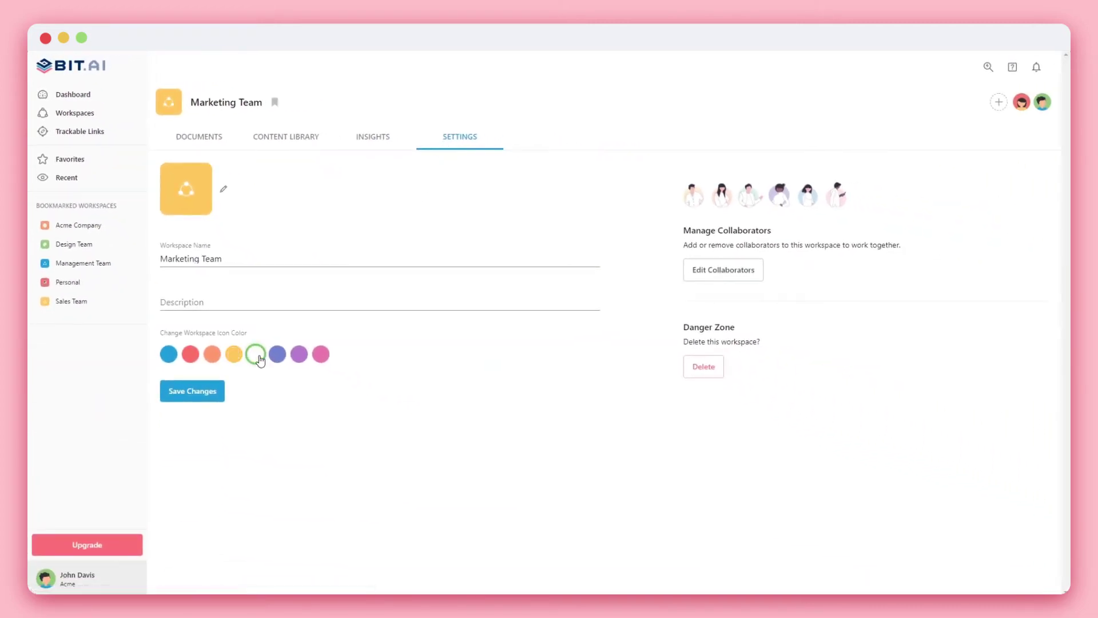
{"action": "left_click", "coordinate": [203, 395]}
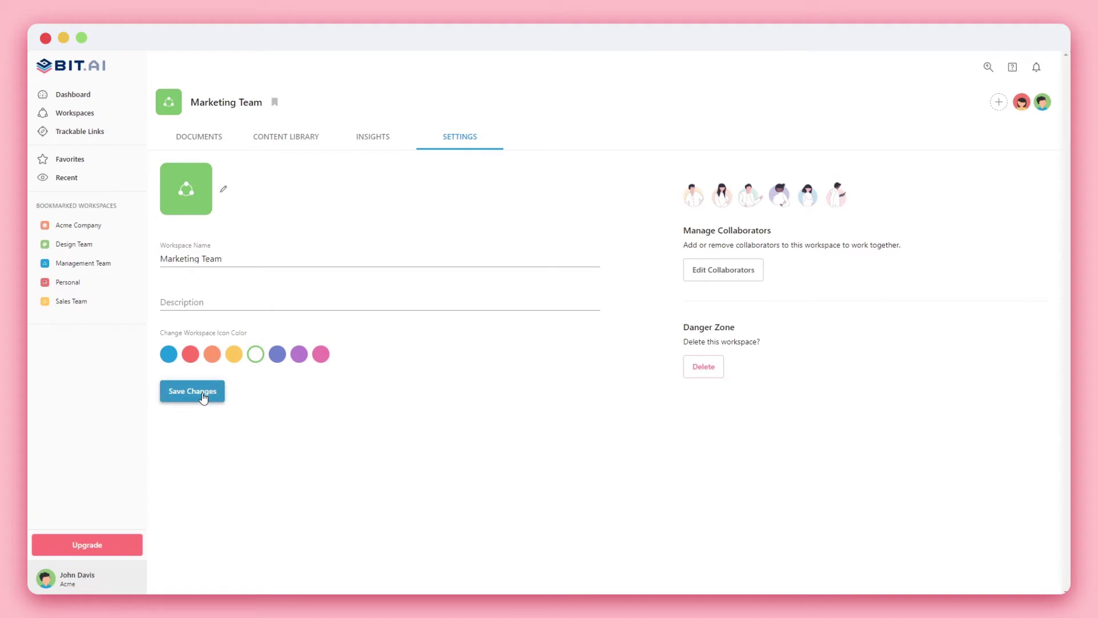
{"action": "left_click", "coordinate": [225, 192]}
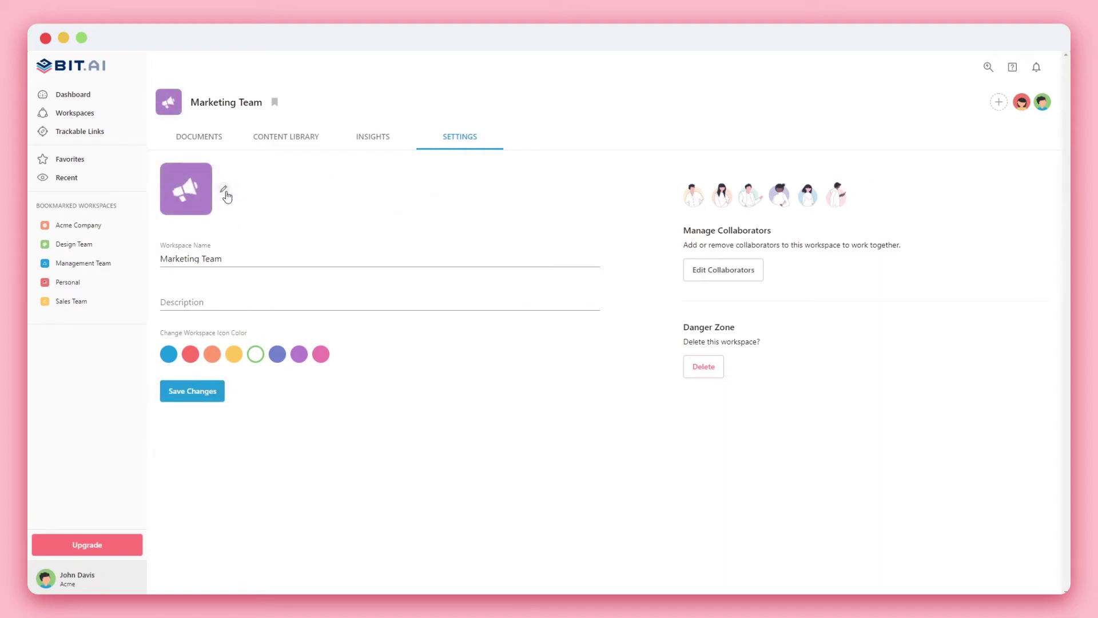
Save a pasted description about getting ahead of the competition, then return to Documents.
{"action": "left_click", "coordinate": [161, 303]}
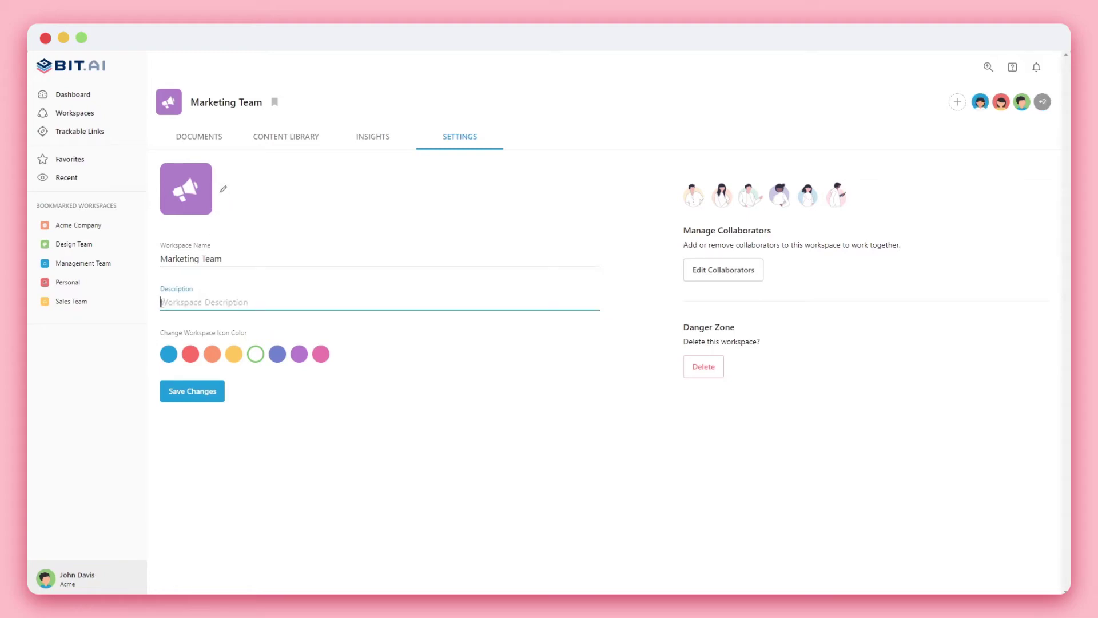
{"action": "type", "text": "Every step you take to get ahead of the competition, is a step worth taking!"}
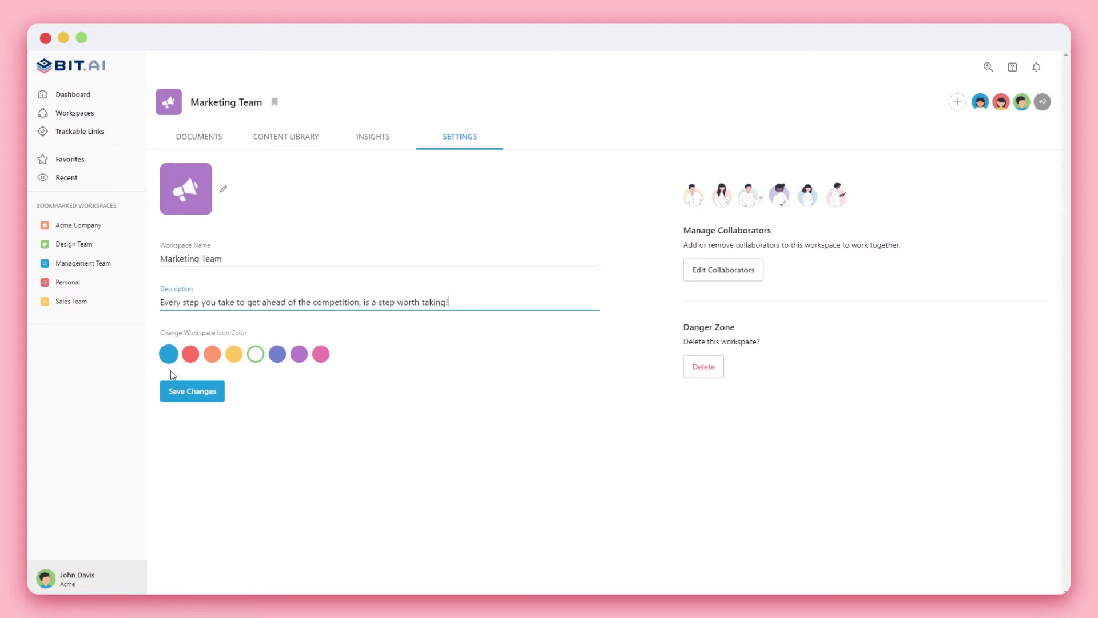
{"action": "left_click", "coordinate": [174, 393]}
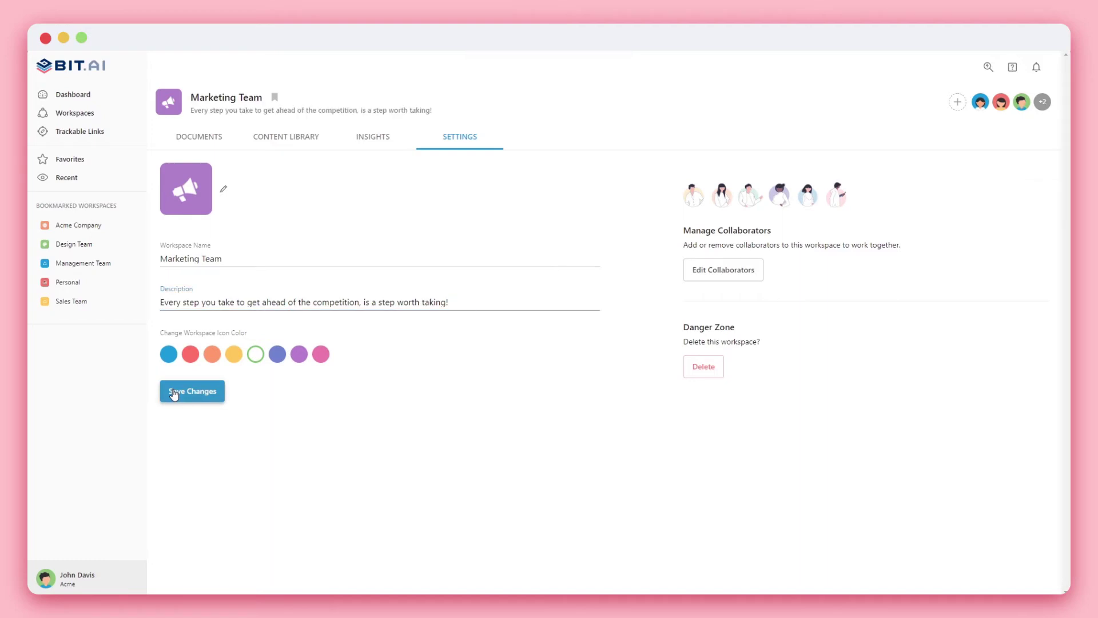
{"action": "left_click", "coordinate": [193, 139]}
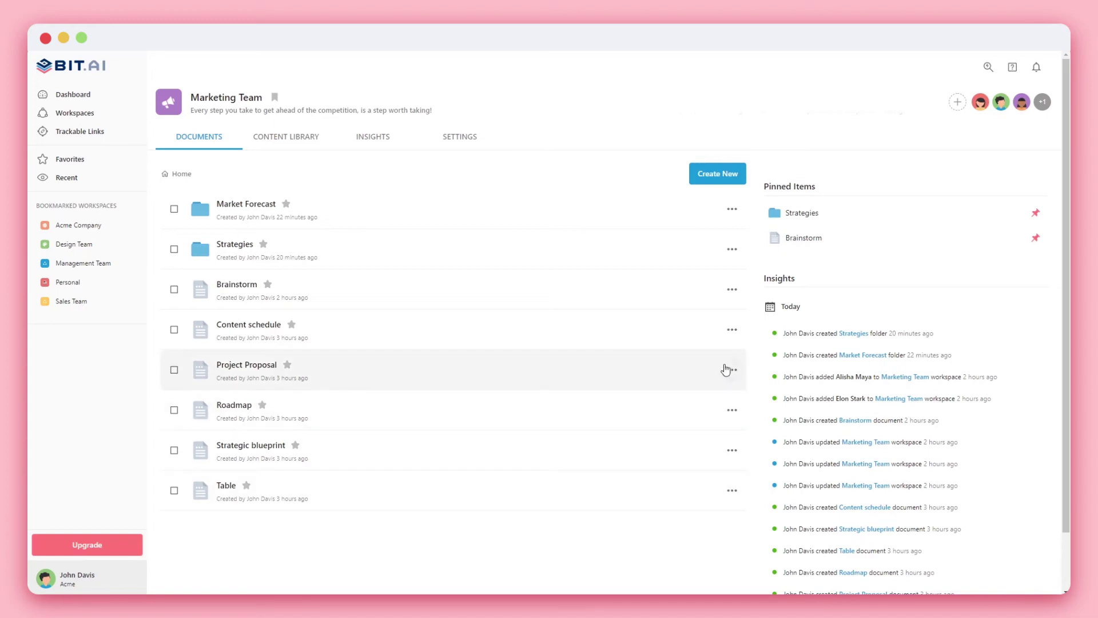
Pin the Content schedule document for everyone in the workspace.
{"action": "left_click", "coordinate": [731, 331]}
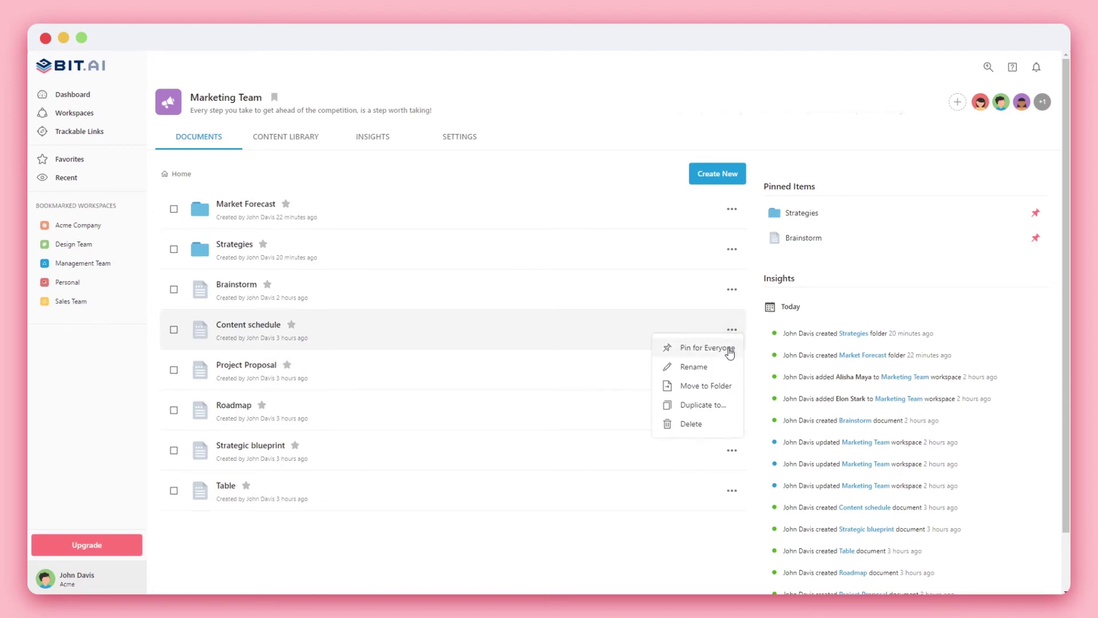
{"action": "left_click", "coordinate": [728, 347]}
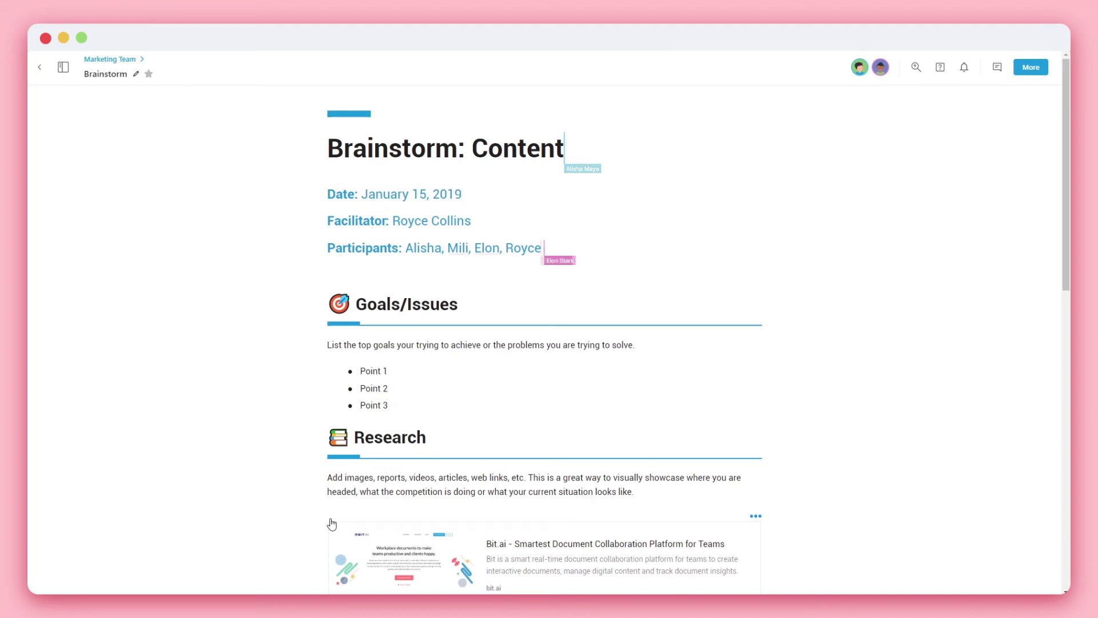
Use the Brainstorm document's table of contents to reach Suggestions/Ideas.
{"action": "left_click", "coordinate": [63, 67]}
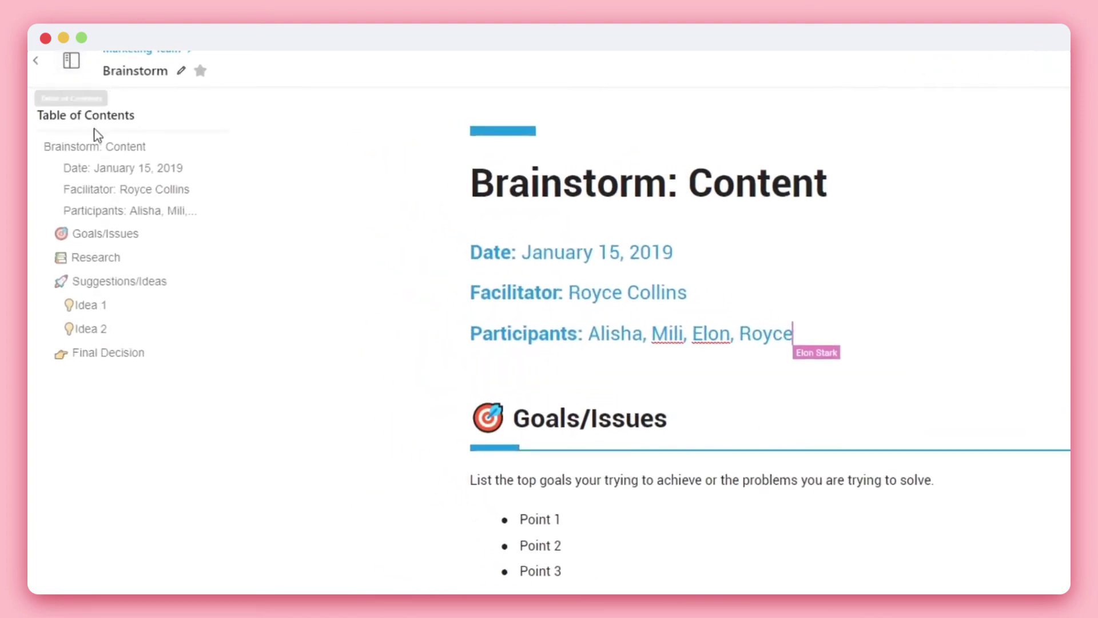
{"action": "left_click", "coordinate": [103, 282]}
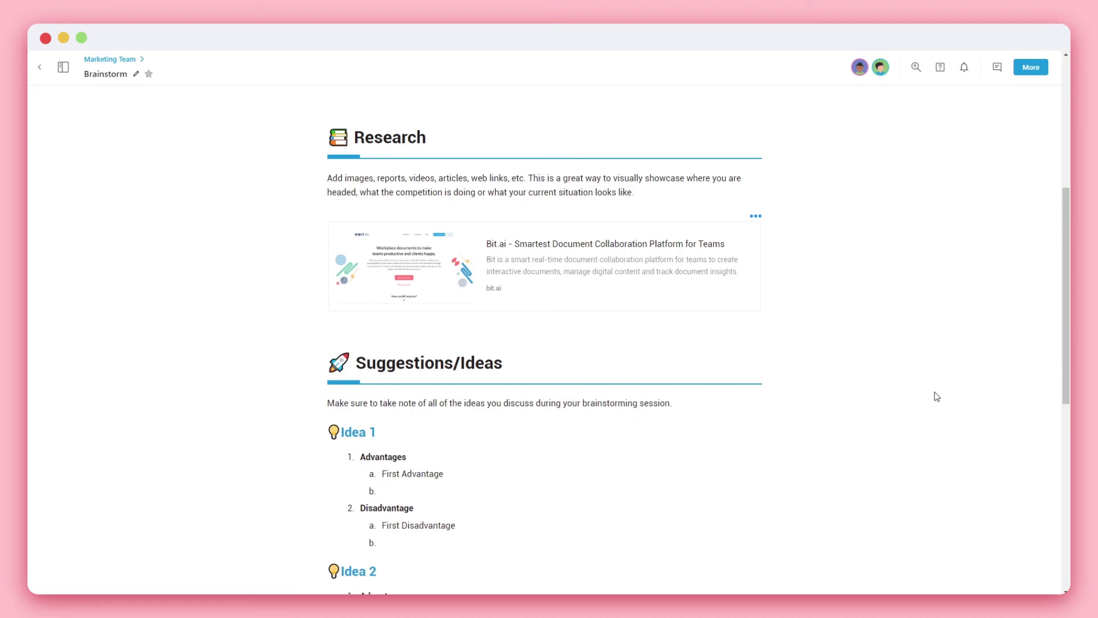
Comment 'add images here' on 'Add images', mentioning a collaborator, then open the conversation.
{"action": "left_click_drag", "start_coordinate": [327, 178], "coordinate": [373, 178]}
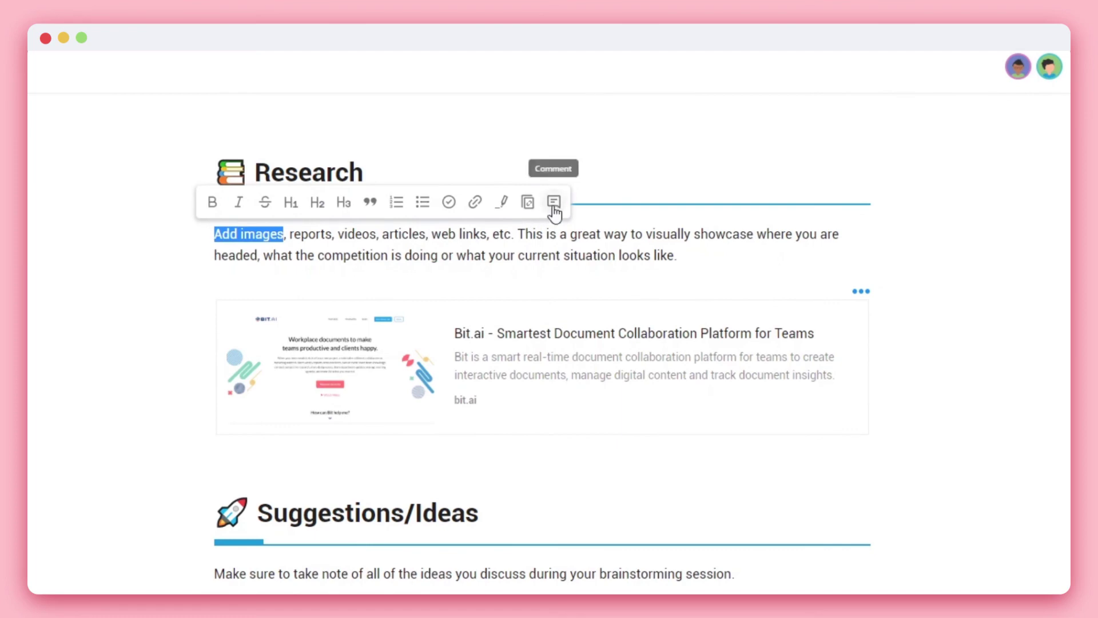
{"action": "left_click", "coordinate": [554, 203]}
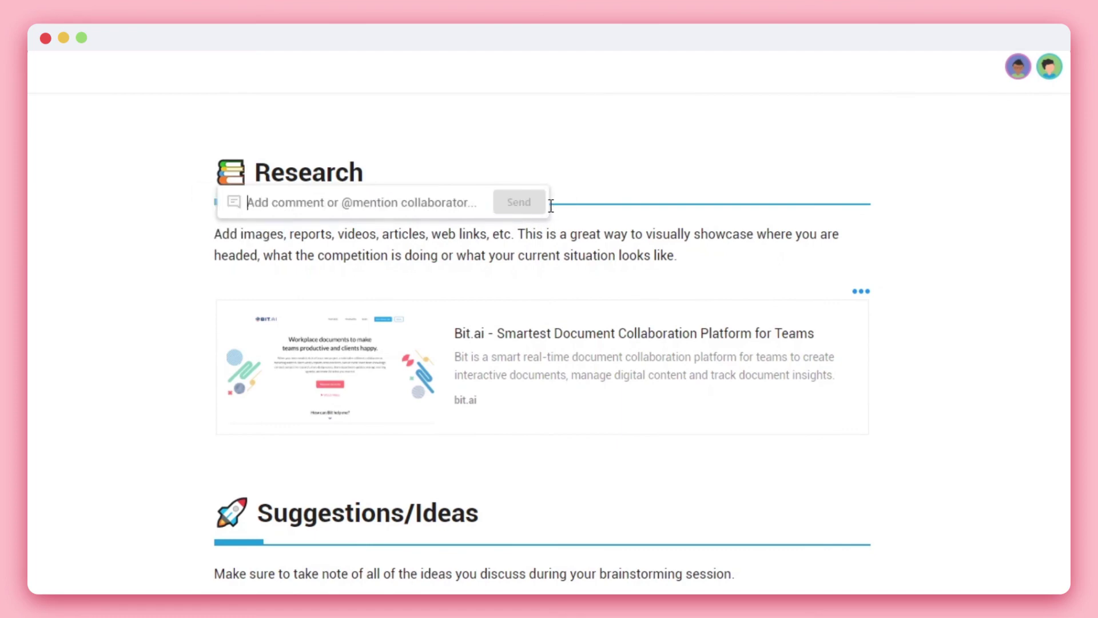
{"action": "type", "text": "@"}
{"action": "key", "text": "Return"}
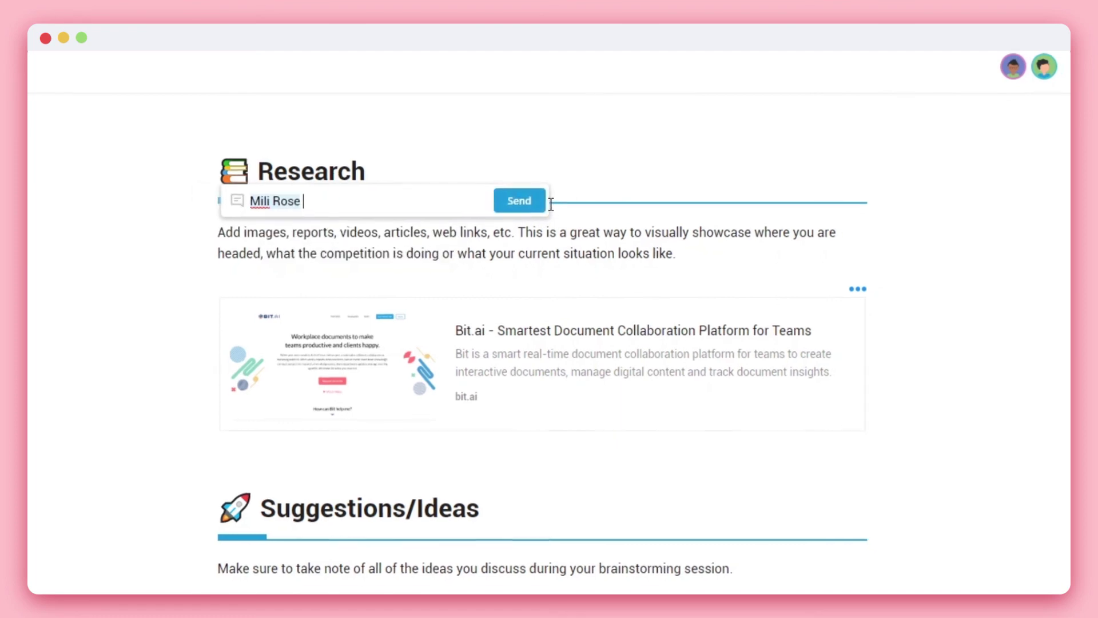
{"action": "type", "text": "add images here"}
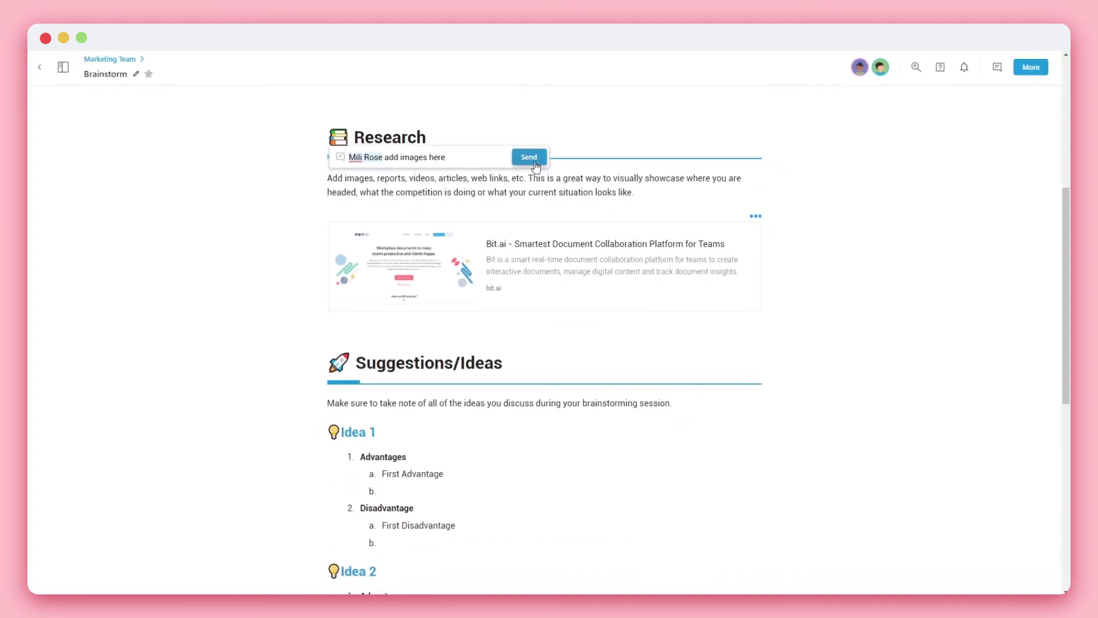
{"action": "left_click", "coordinate": [536, 165]}
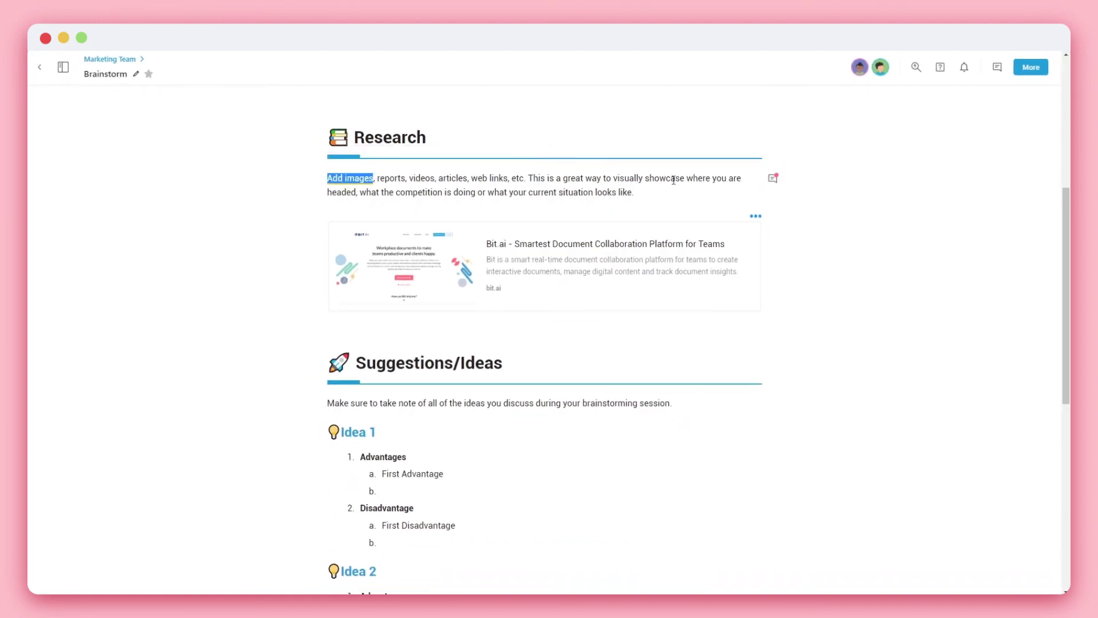
{"action": "left_click", "coordinate": [770, 181]}
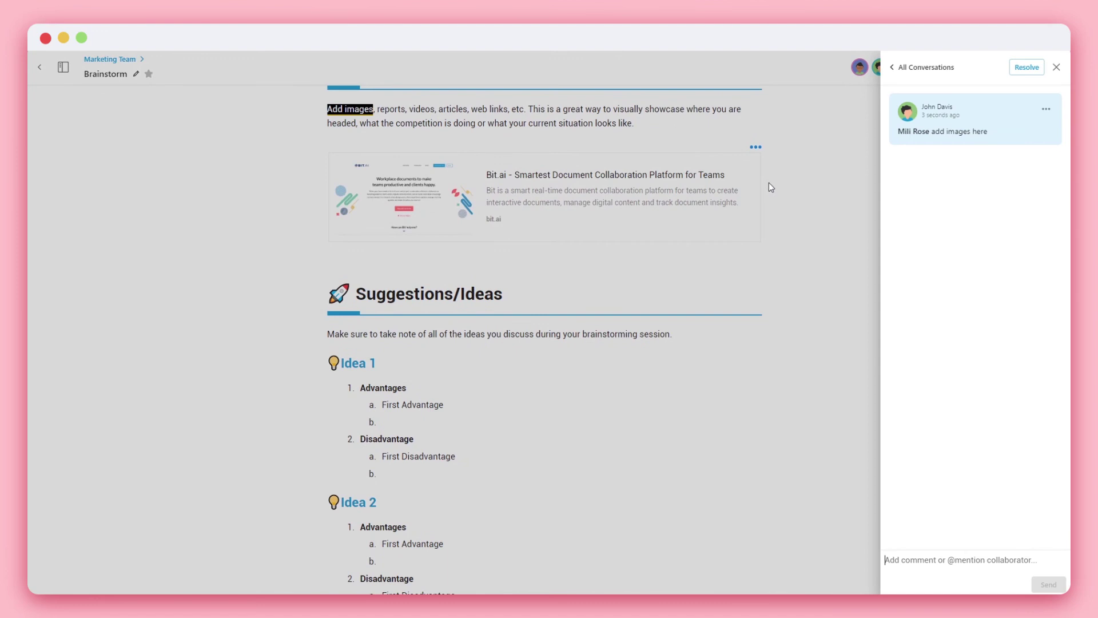